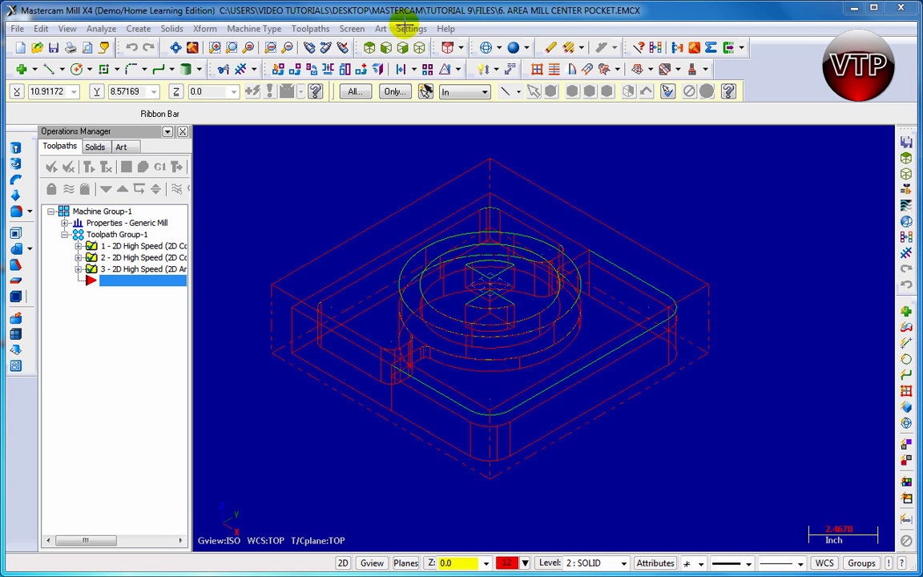
# - Switch the graphics view from isometric to Top (WCS)
pyautogui.click(369, 47)
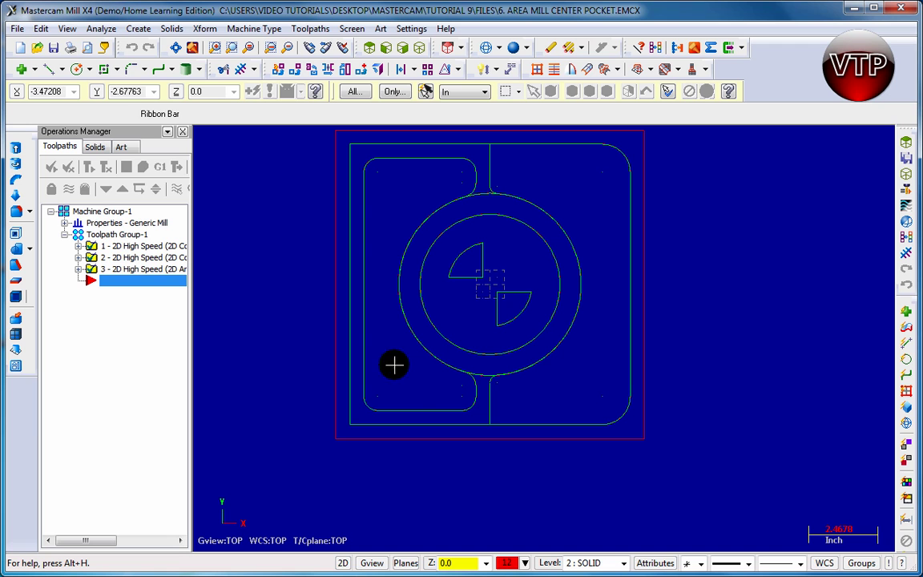
# - Create a 2D High Speed toolpath chained to the left rounded-rectangle pocket contour
pyautogui.click(309, 29)
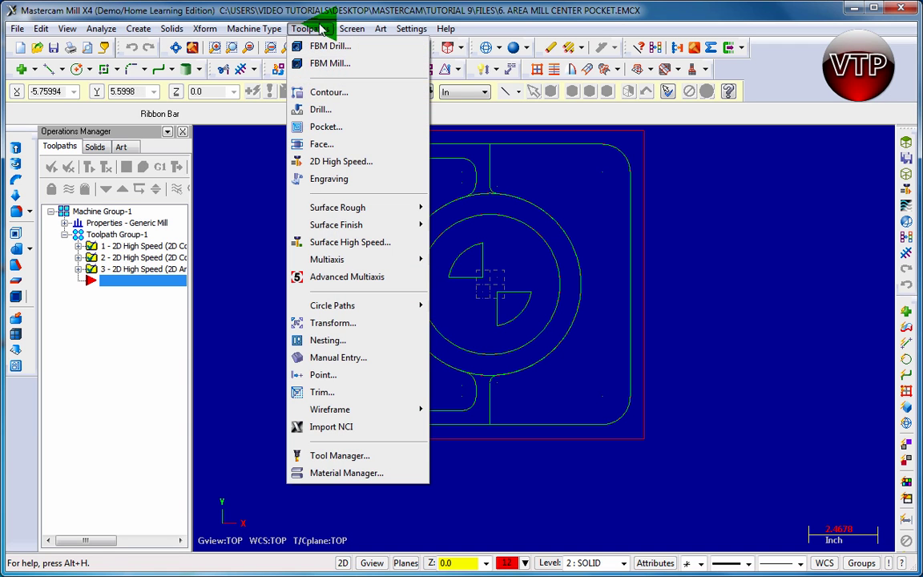
pyautogui.click(344, 162)
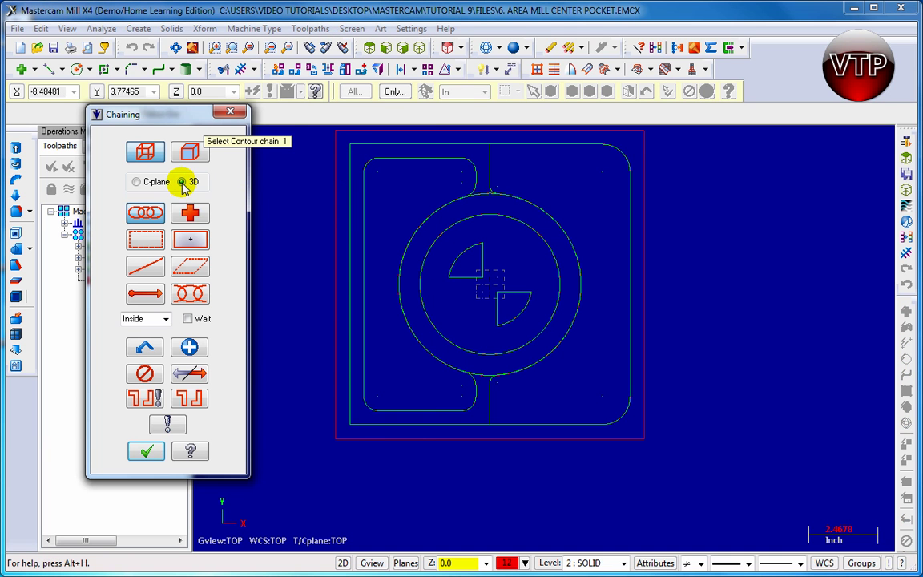
pyautogui.click(430, 161)
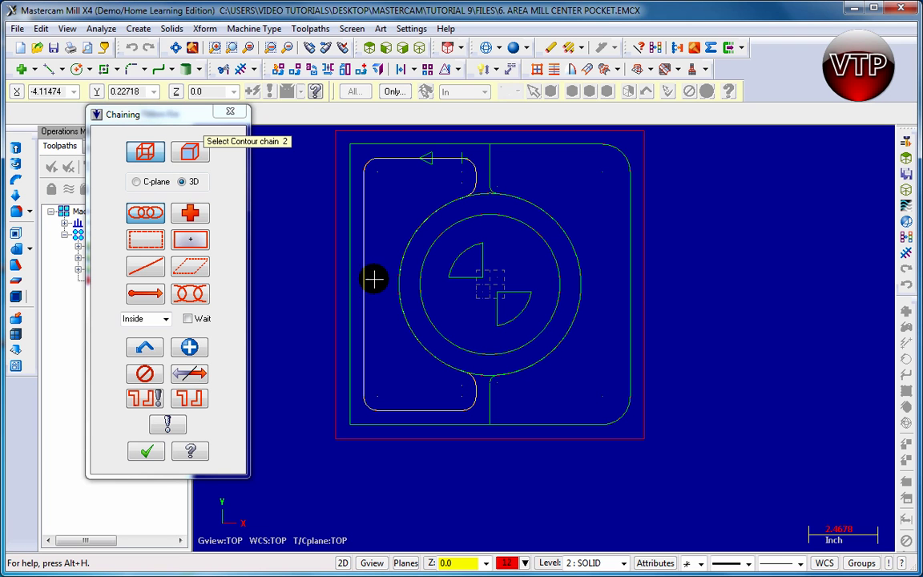
pyautogui.click(152, 452)
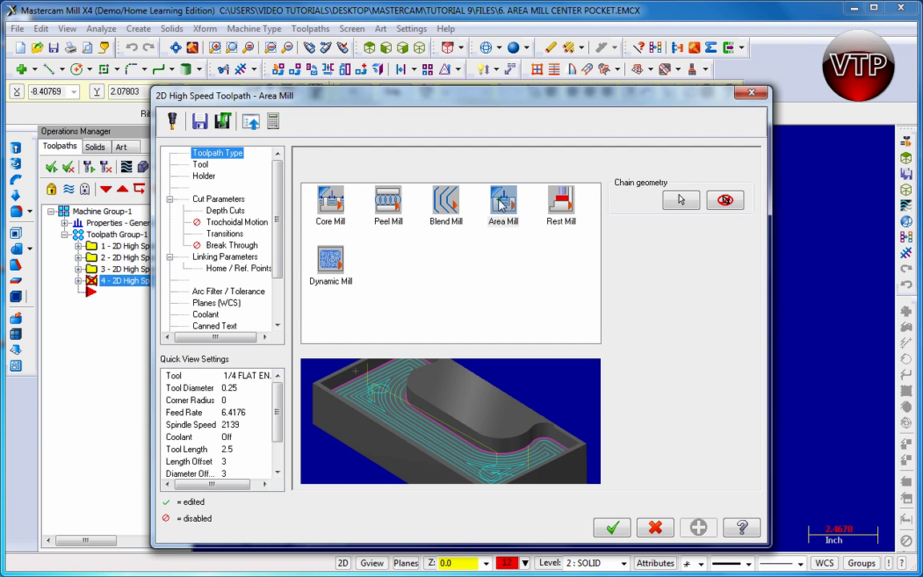
# - Assign tool 2, the 1 INCH FLAT ENDMILL, and enable Smoothing in Cut Parameters
pyautogui.click(201, 165)
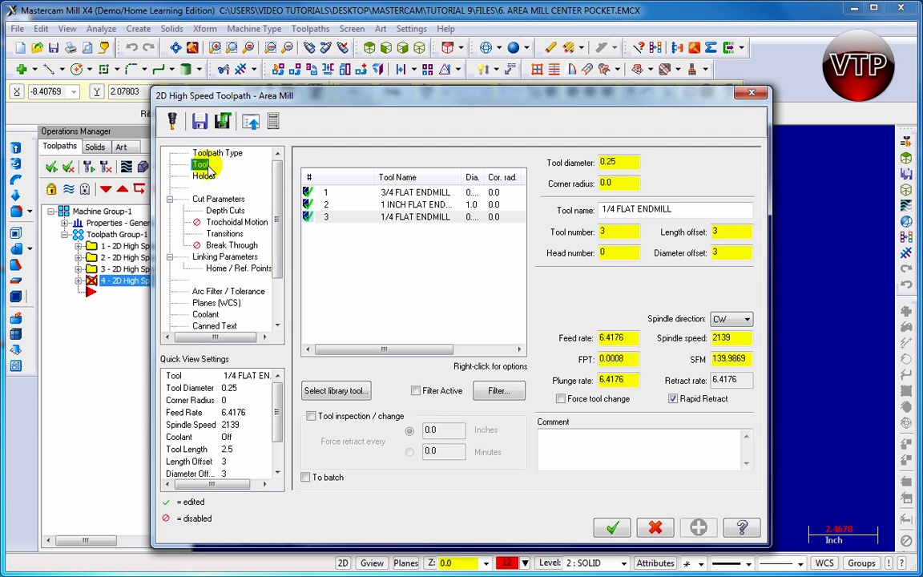
pyautogui.click(396, 204)
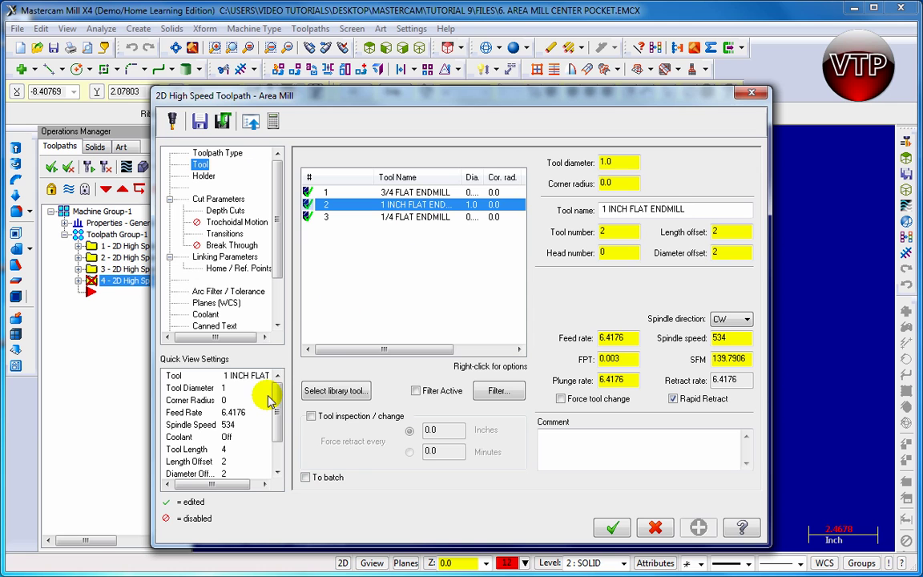
pyautogui.click(207, 199)
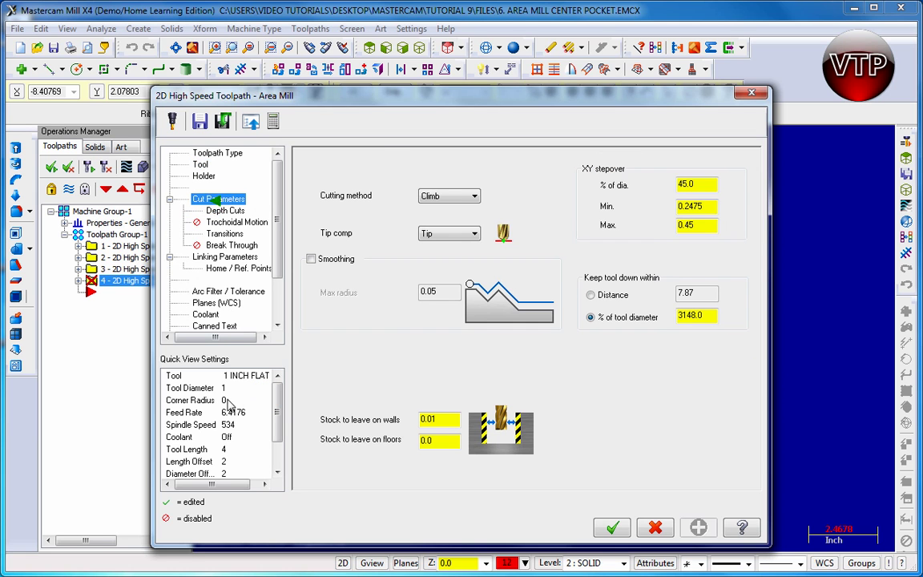
pyautogui.click(311, 259)
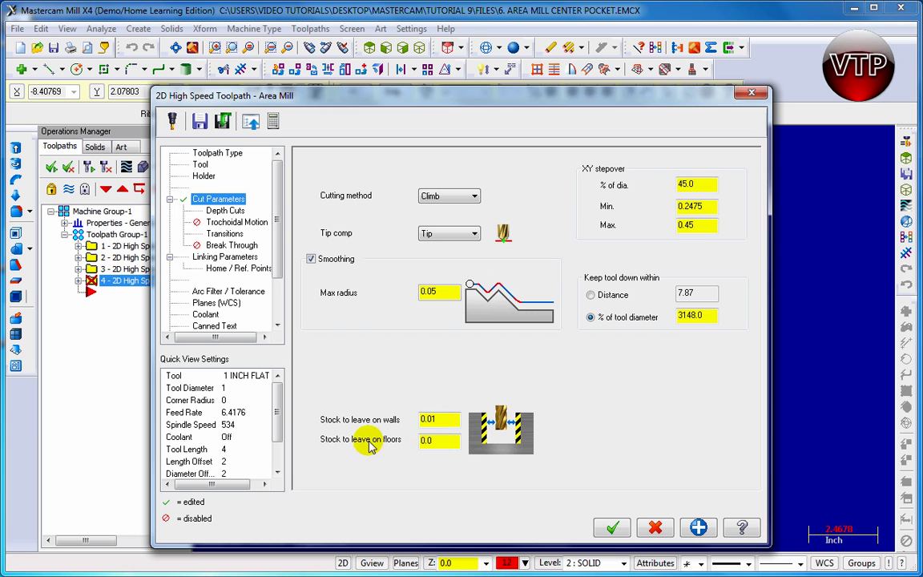
# - Review the Depth Cuts (0.25 rough step) and Transitions pages, moving on to Linking Parameters
pyautogui.click(226, 213)
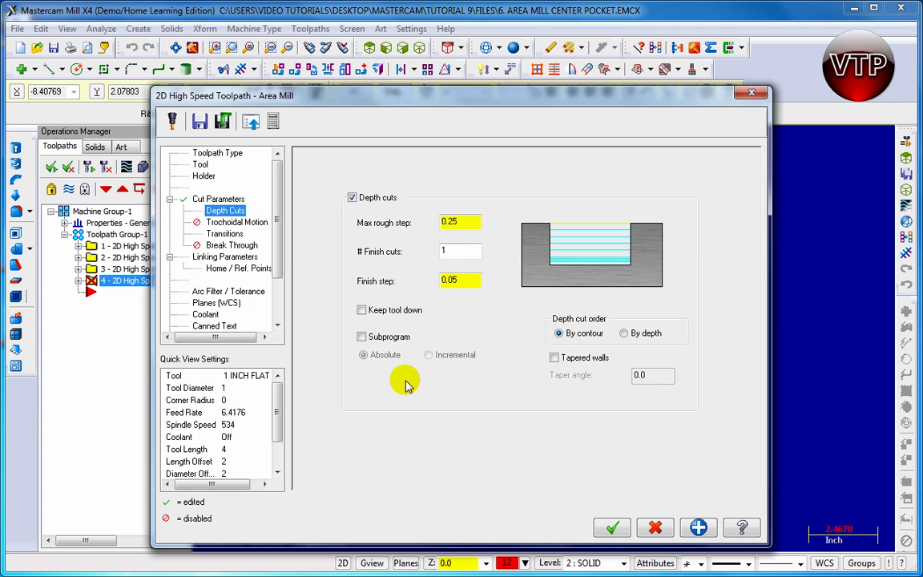
pyautogui.click(443, 280)
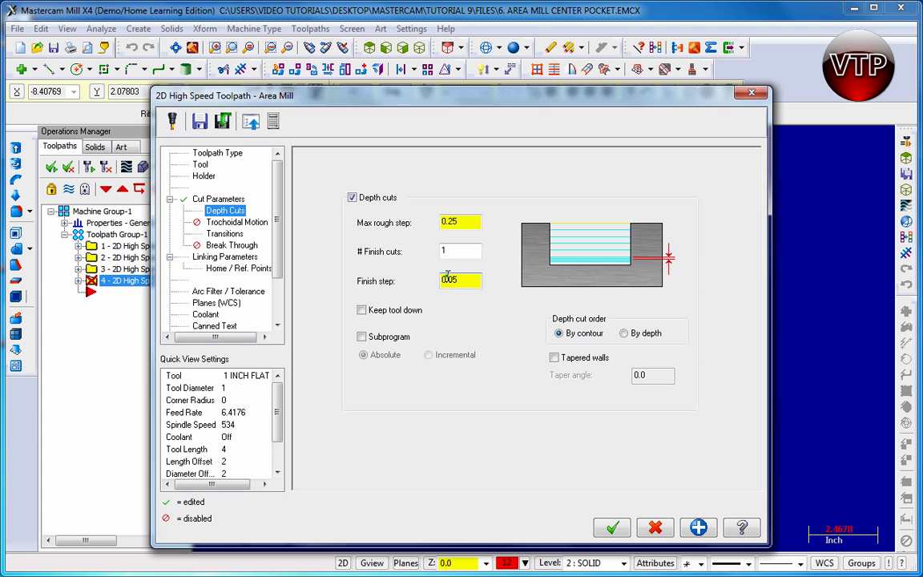
pyautogui.click(222, 233)
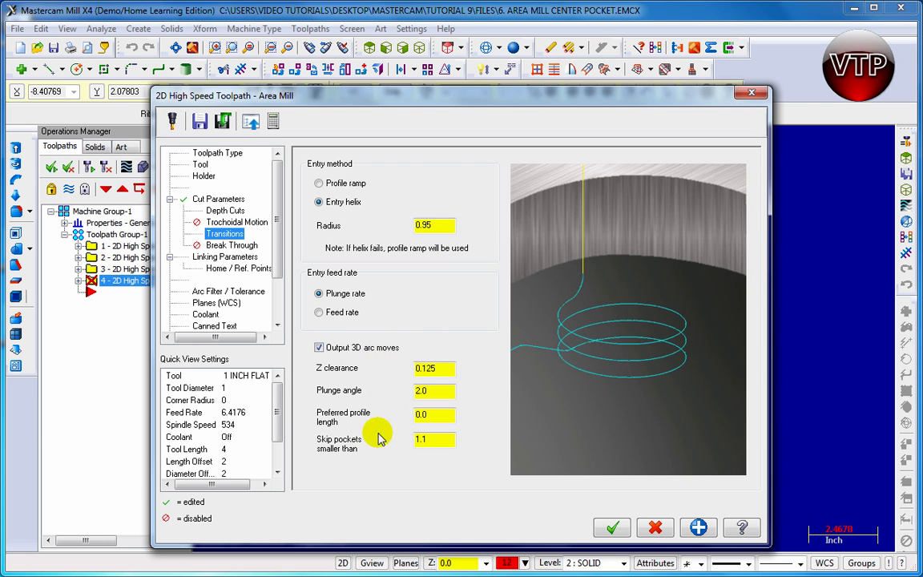
pyautogui.click(223, 256)
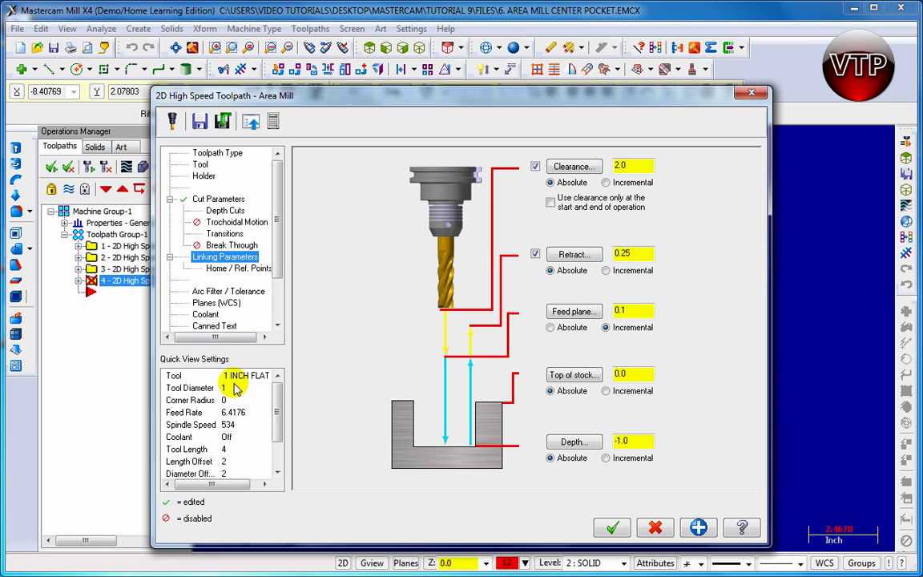
# - Set Top of stock to Incremental and Depth to -1.5, then accept the Area Mill toolpath
pyautogui.click(615, 392)
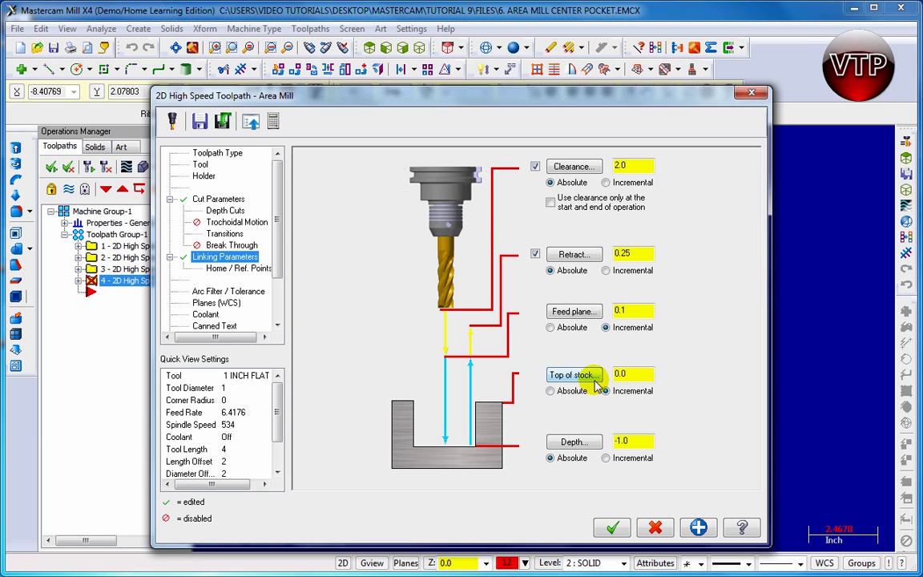
pyautogui.doubleClick(634, 442)
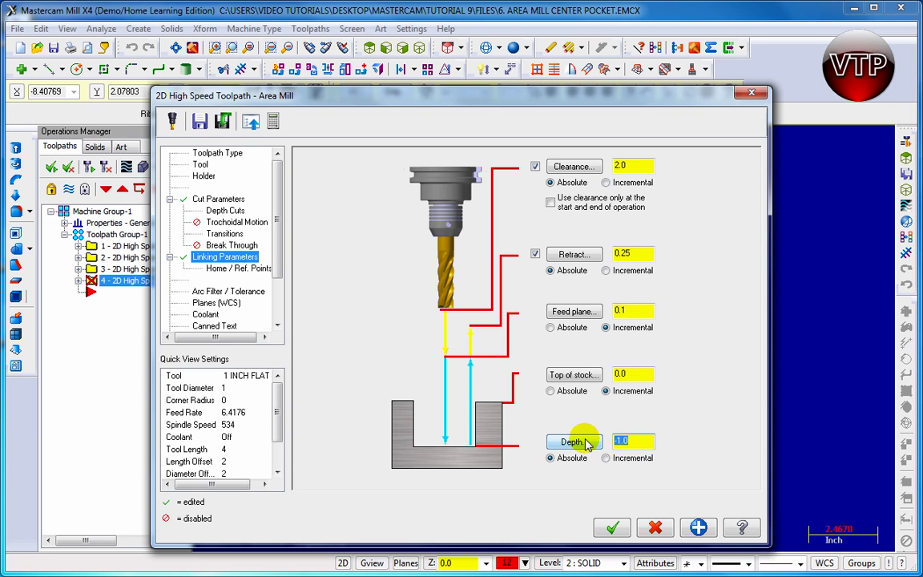
pyautogui.write('-')
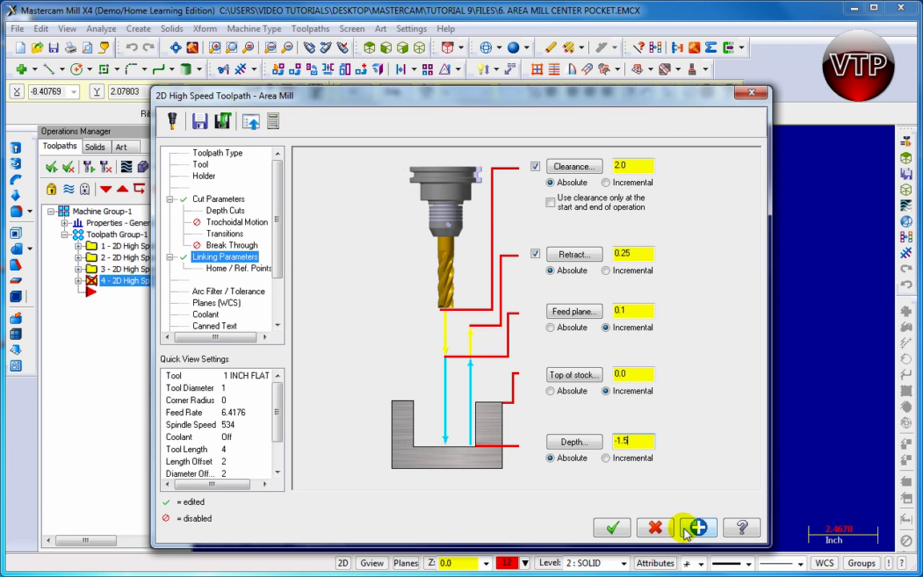
pyautogui.click(611, 527)
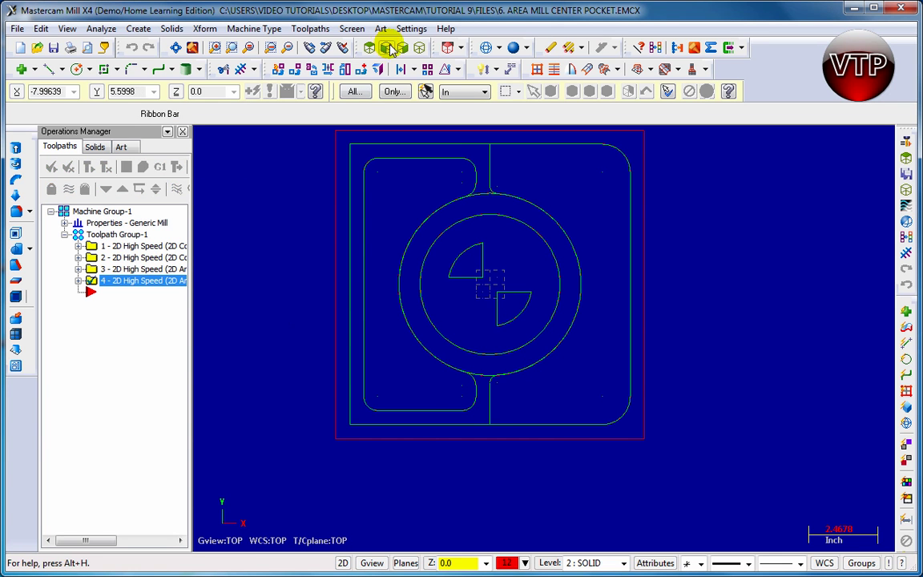
# - In isometric view, backplot operation 4 and verify it on the solid stock
pyautogui.click(419, 48)
pyautogui.click(125, 167)
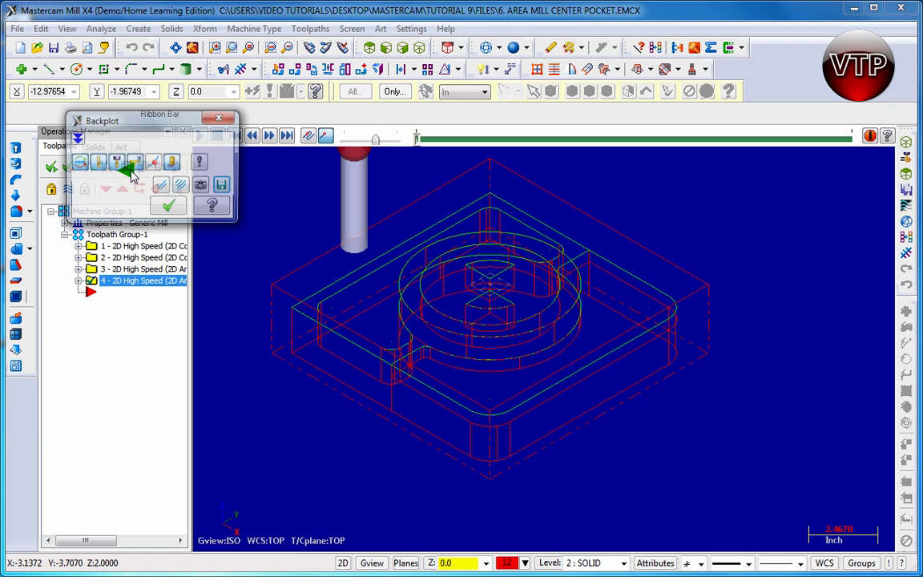
pyautogui.click(165, 201)
pyautogui.click(145, 168)
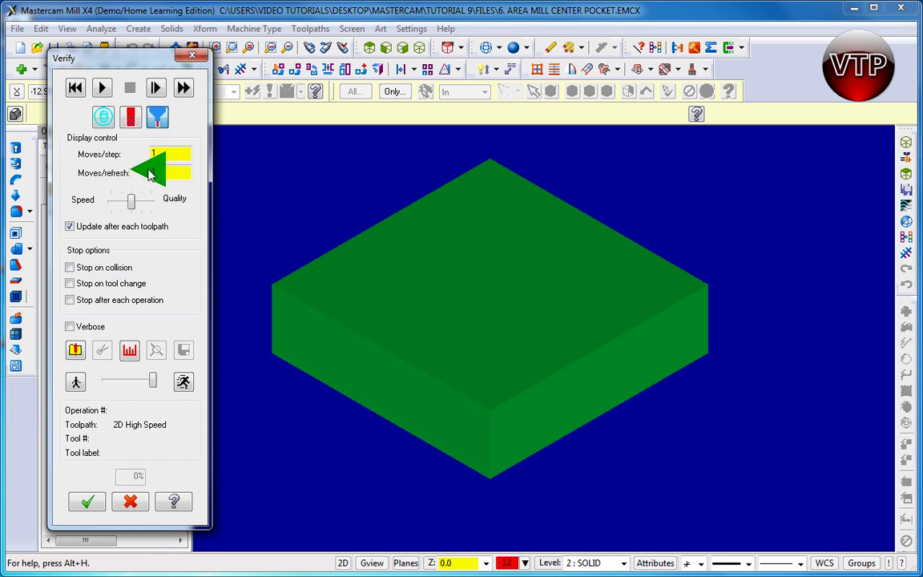
pyautogui.click(102, 88)
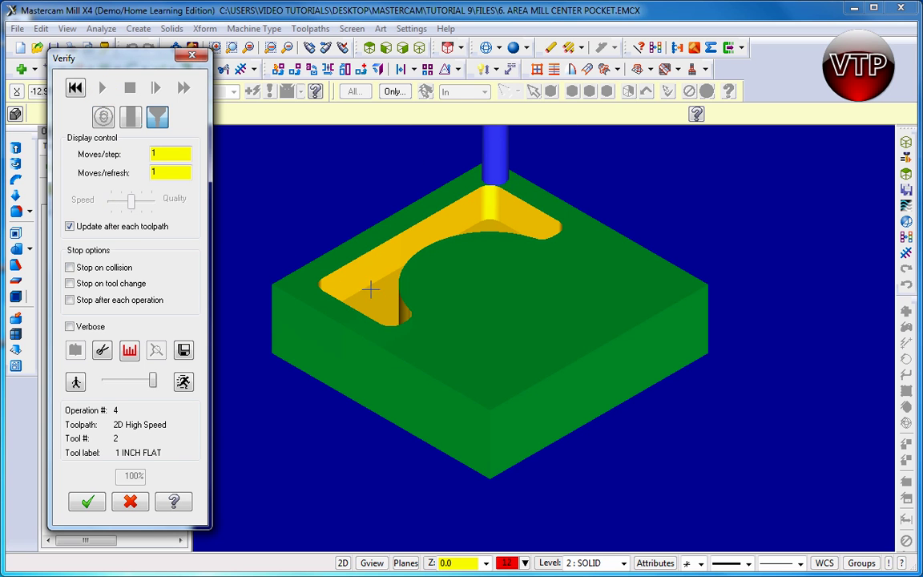
pyautogui.click(88, 501)
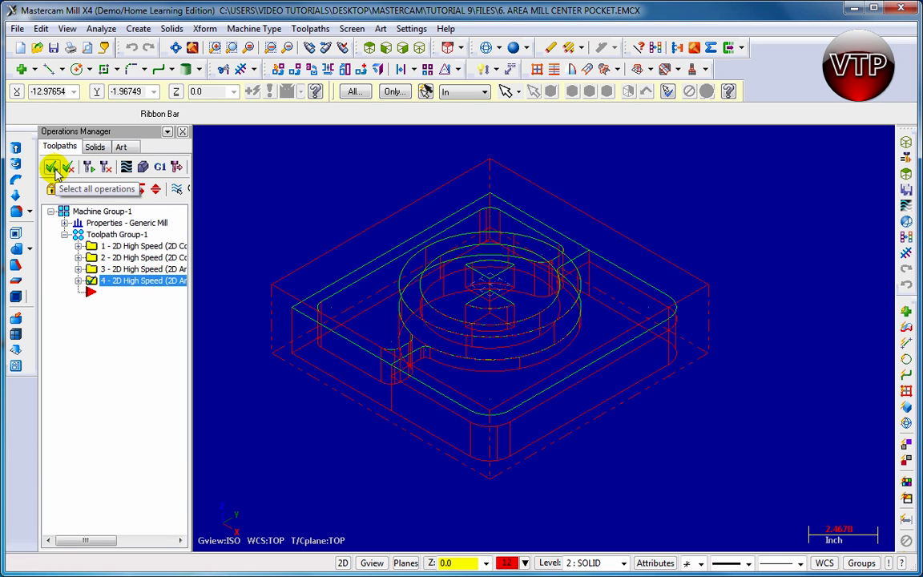
# - Verify all four toolpaths together on the stock, adjusting the stock display
pyautogui.click(143, 166)
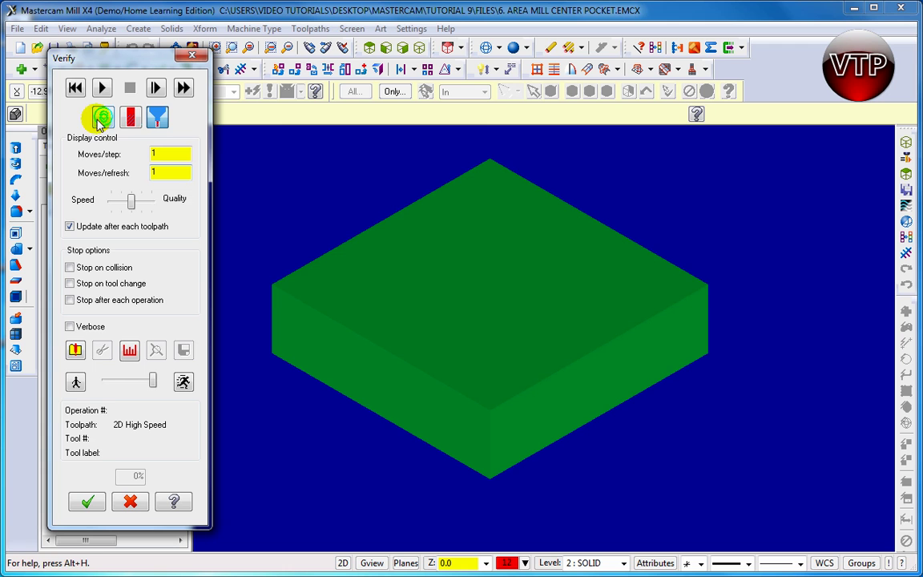
pyautogui.click(103, 88)
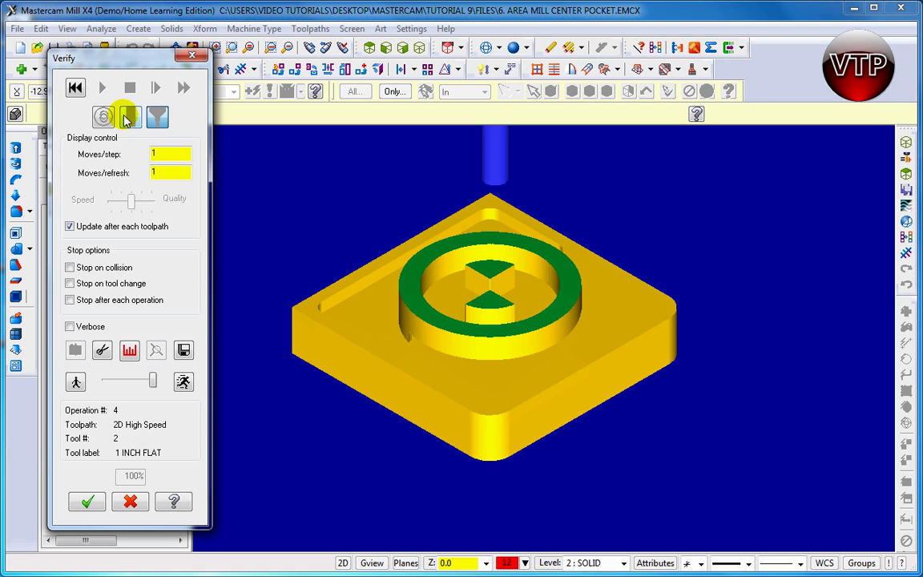
pyautogui.click(126, 118)
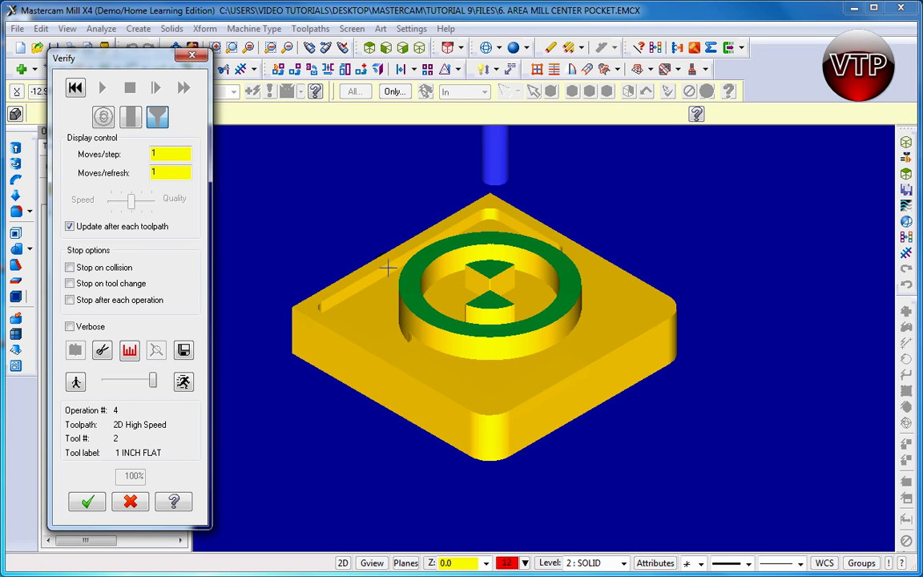
pyautogui.click(88, 501)
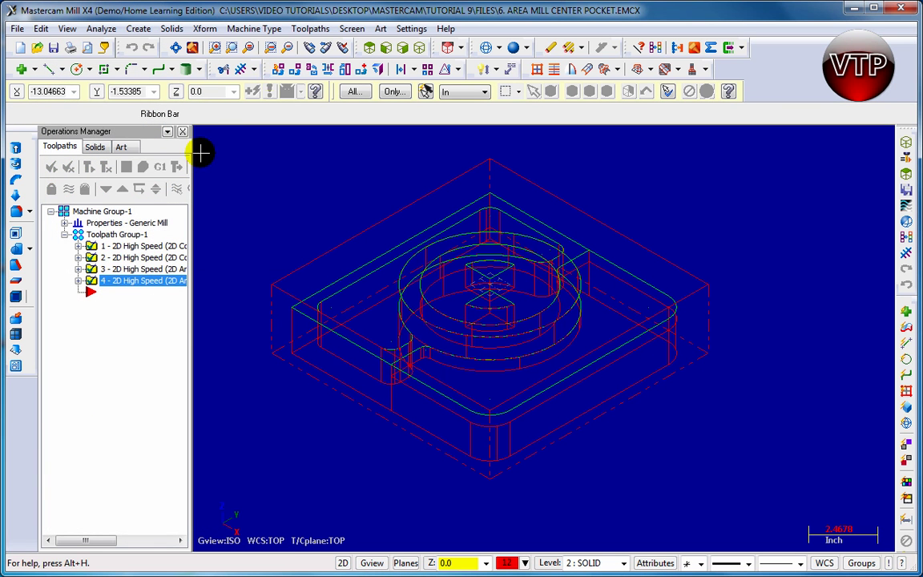
# - Change operation 4's Linking Parameters Depth to -2.5 Absolute and accept
pyautogui.click(79, 281)
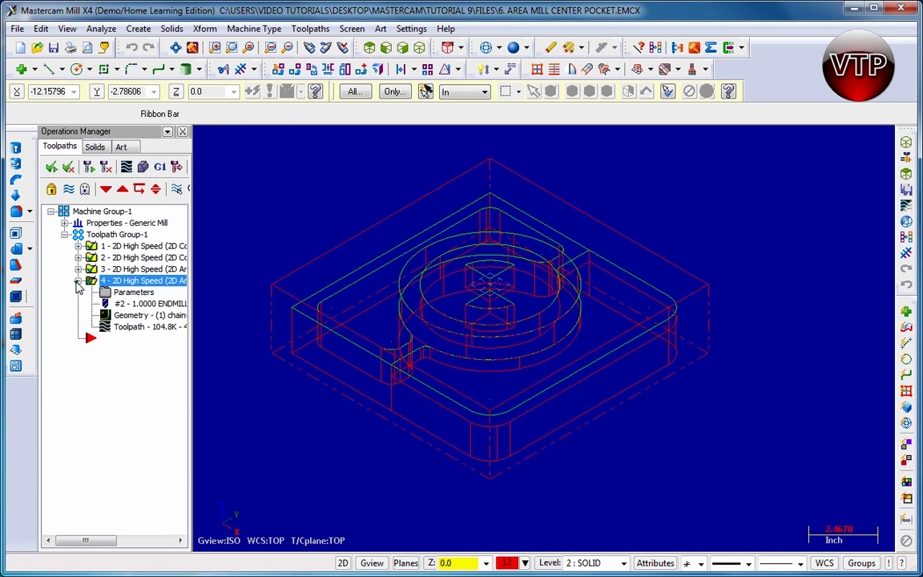
pyautogui.click(137, 282)
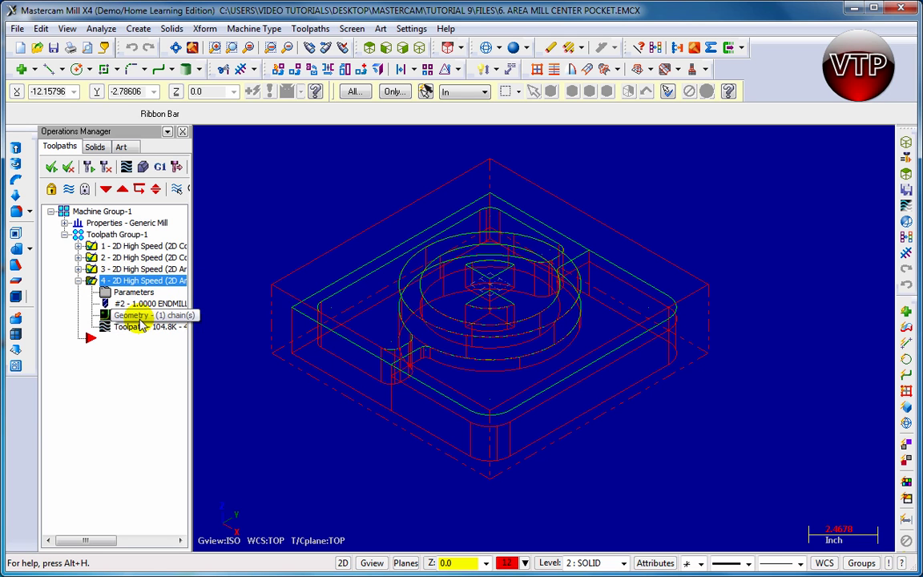
pyautogui.click(124, 292)
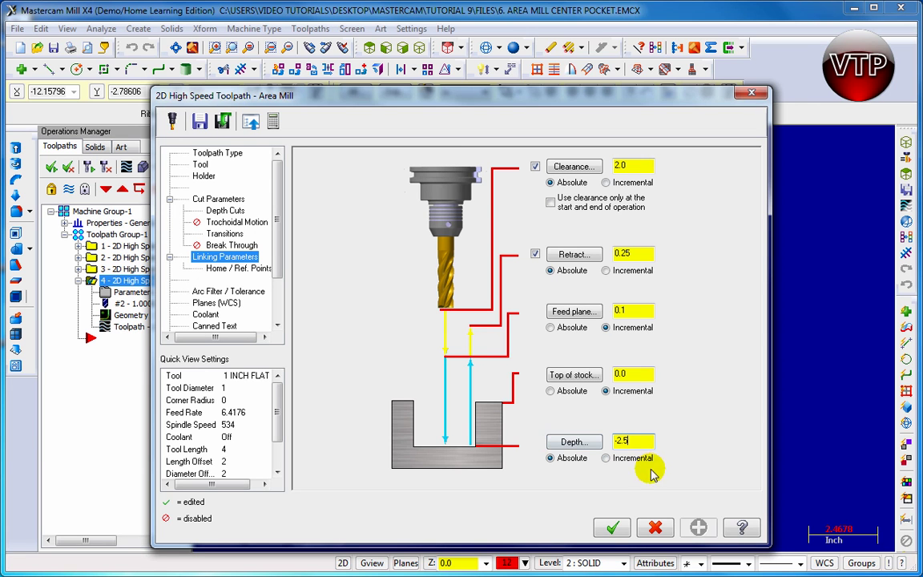
pyautogui.click(613, 526)
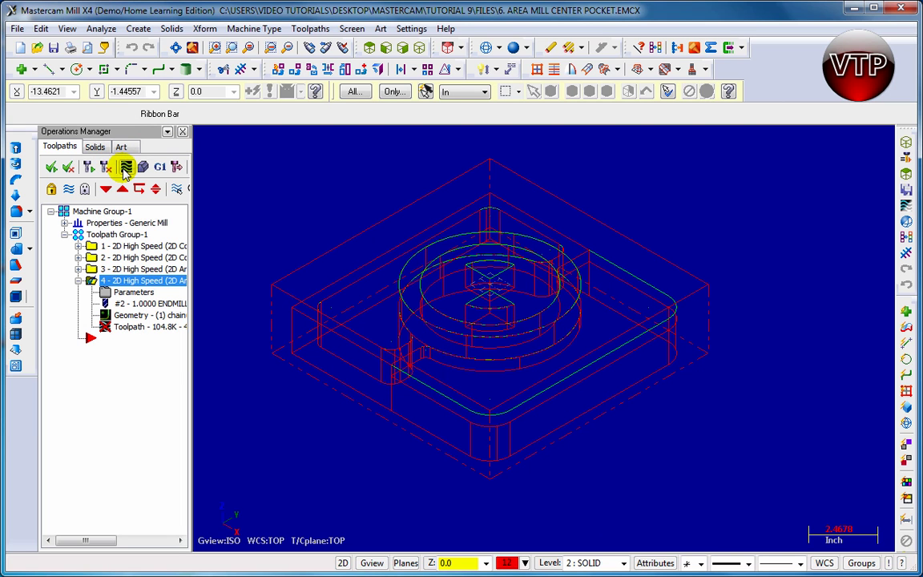
# - Select all operations and regenerate the out-of-date ones
pyautogui.click(51, 168)
pyautogui.click(108, 169)
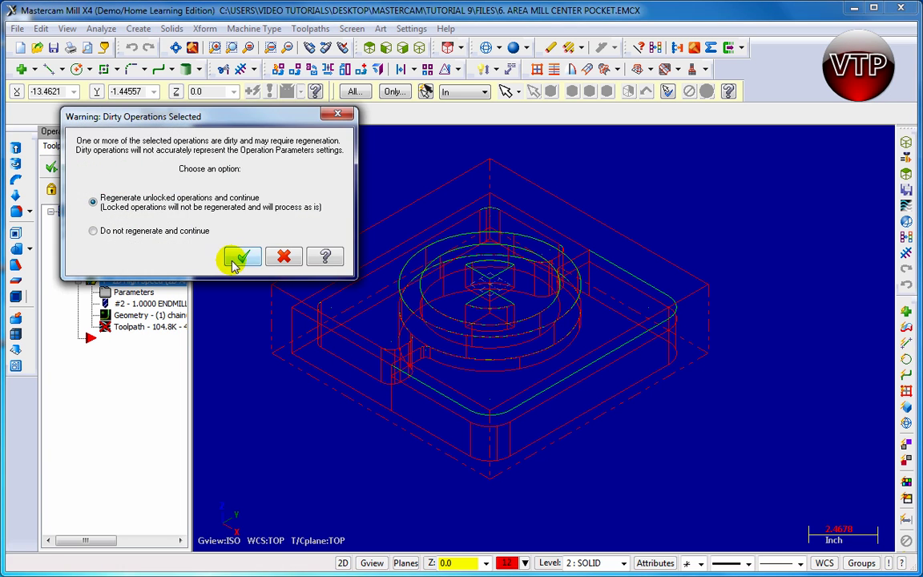
pyautogui.click(233, 256)
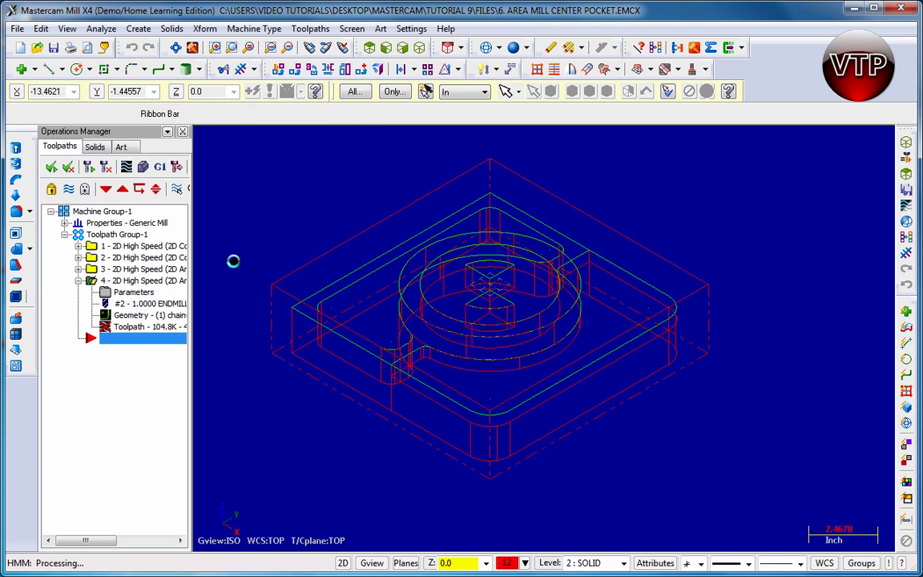
# - Backplot and verify all operations, checking the side pocket's full depth
pyautogui.click(126, 167)
pyautogui.click(168, 208)
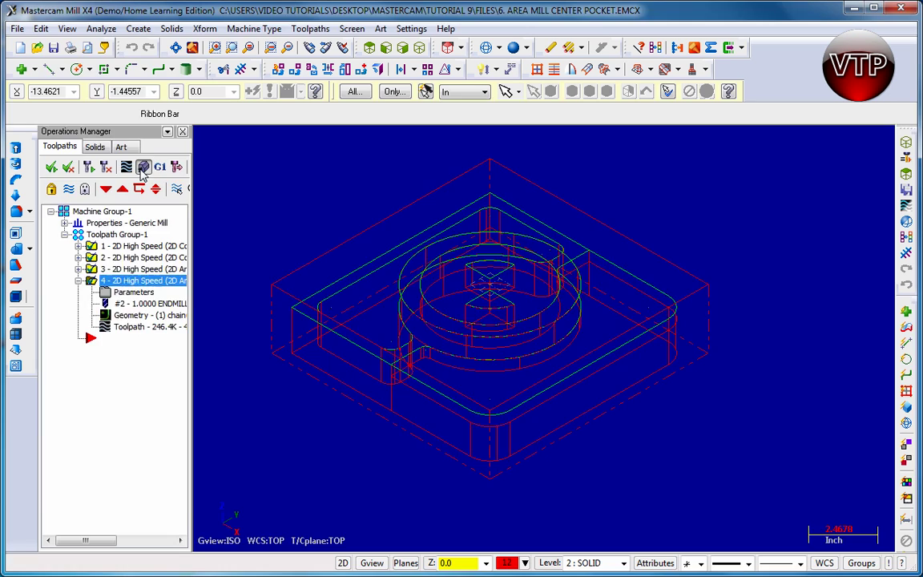
pyautogui.click(144, 167)
pyautogui.click(105, 89)
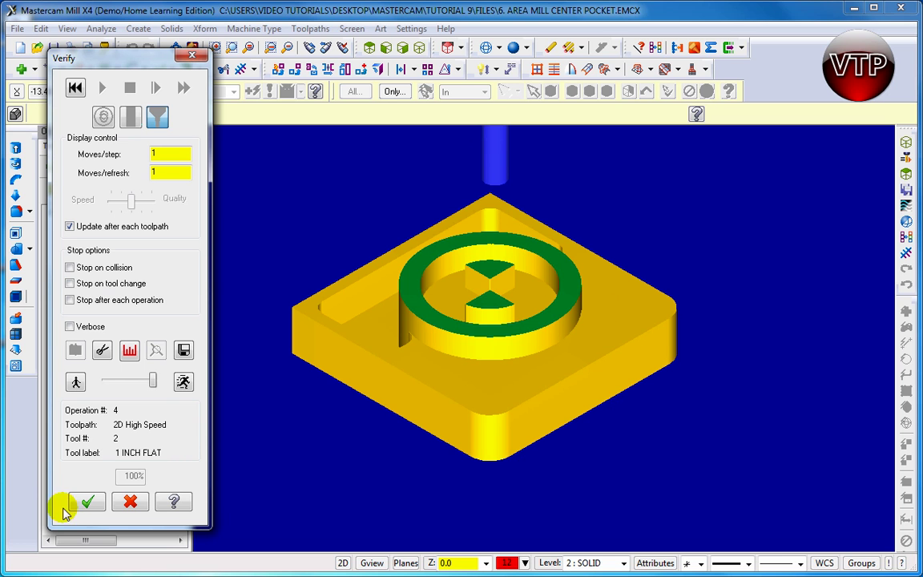
pyautogui.click(86, 502)
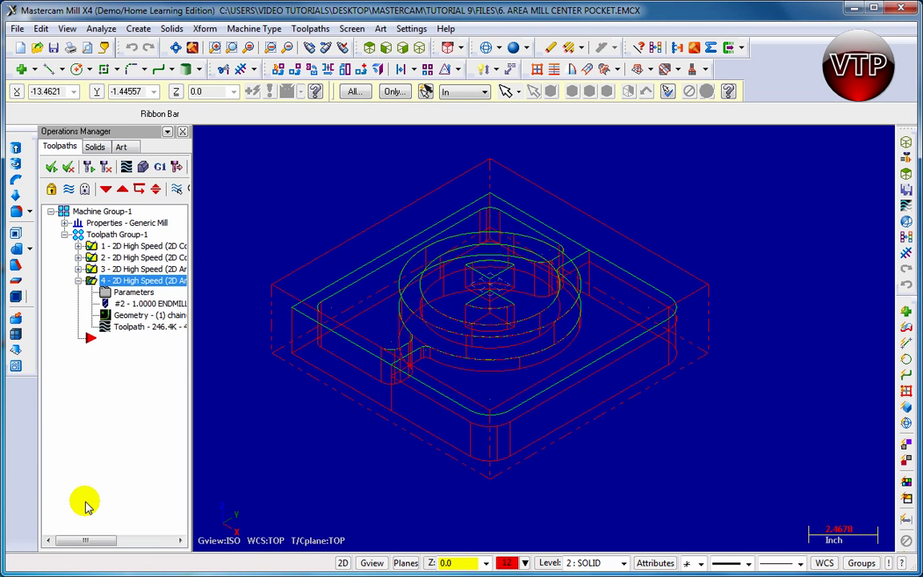